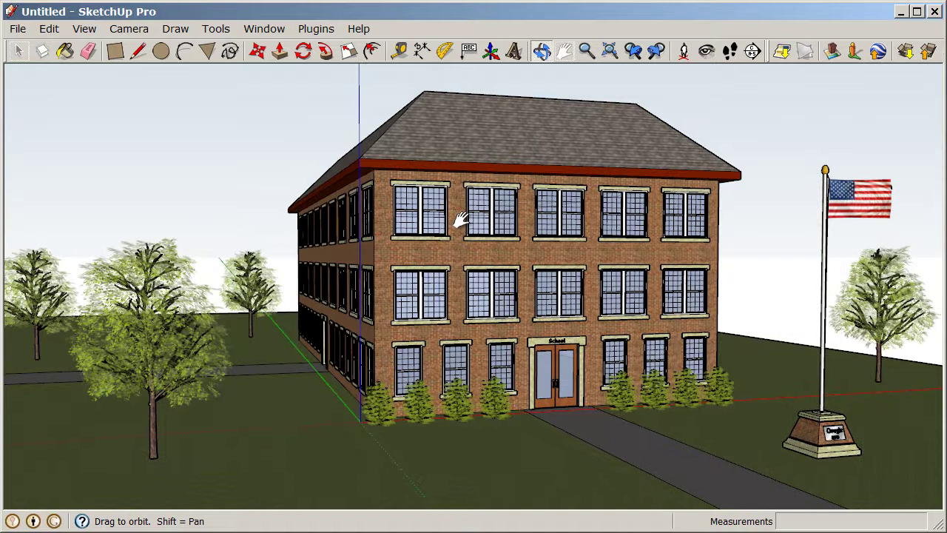
Step: Export the current school view as the JPEG image 'Schoolhouse' at 1268 × 602 pixels
{"action": "left_click", "coordinate": [19, 28]}
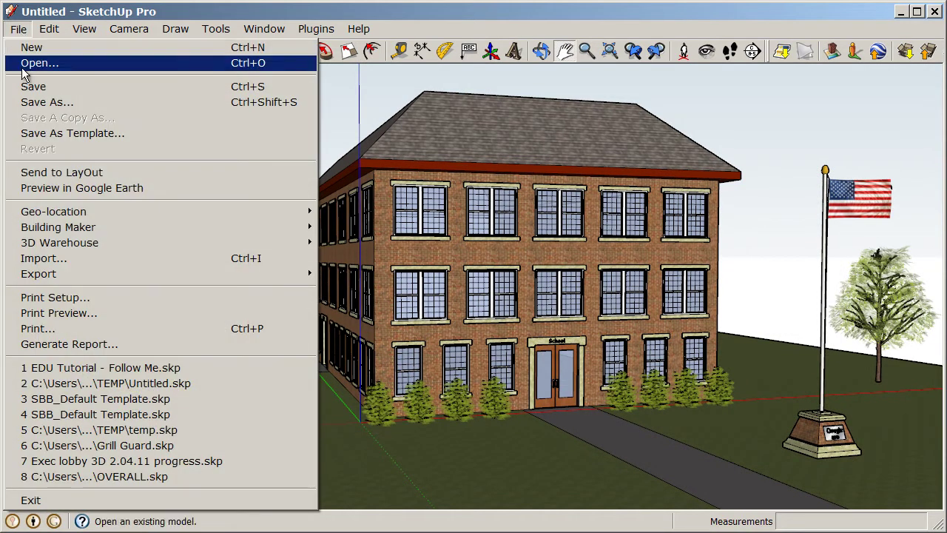
{"action": "mouse_move", "coordinate": [53, 273]}
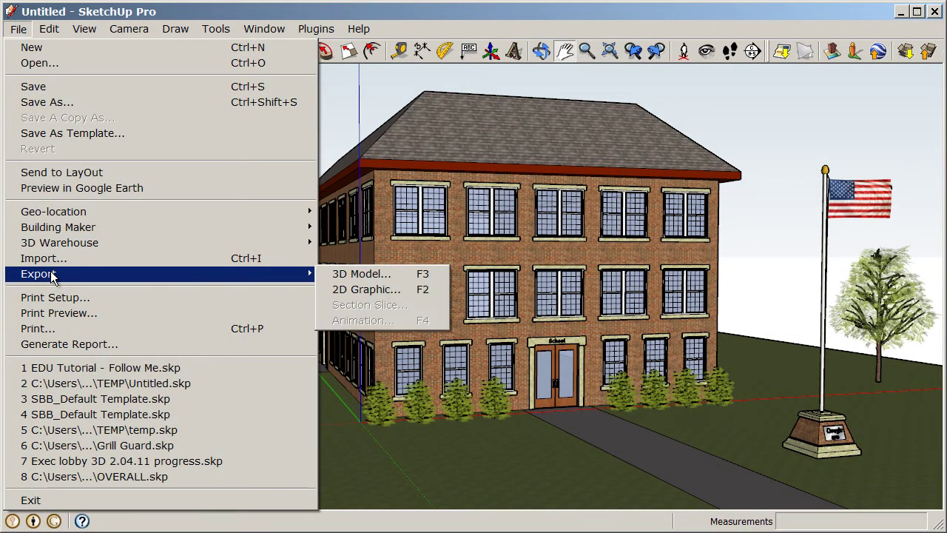
{"action": "left_click", "coordinate": [416, 295]}
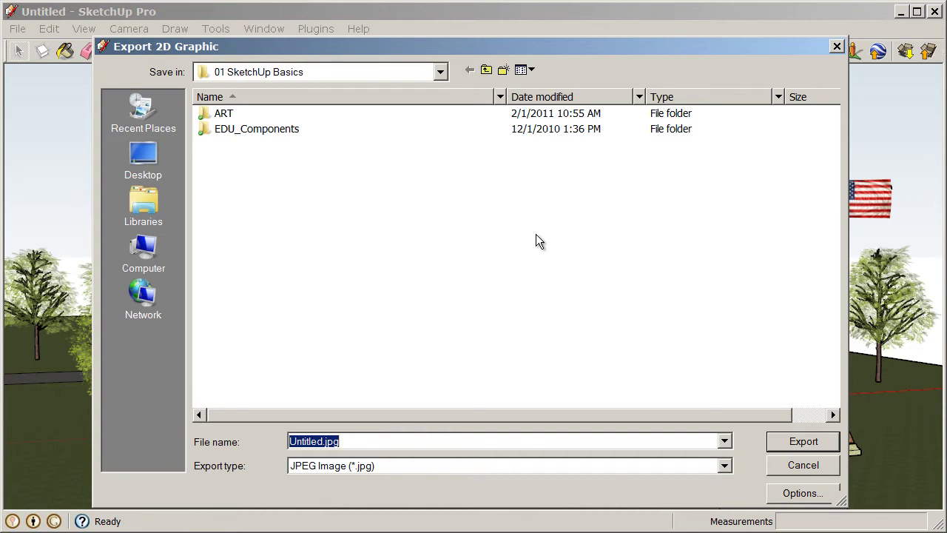
{"action": "type", "text": "Schoolhouse"}
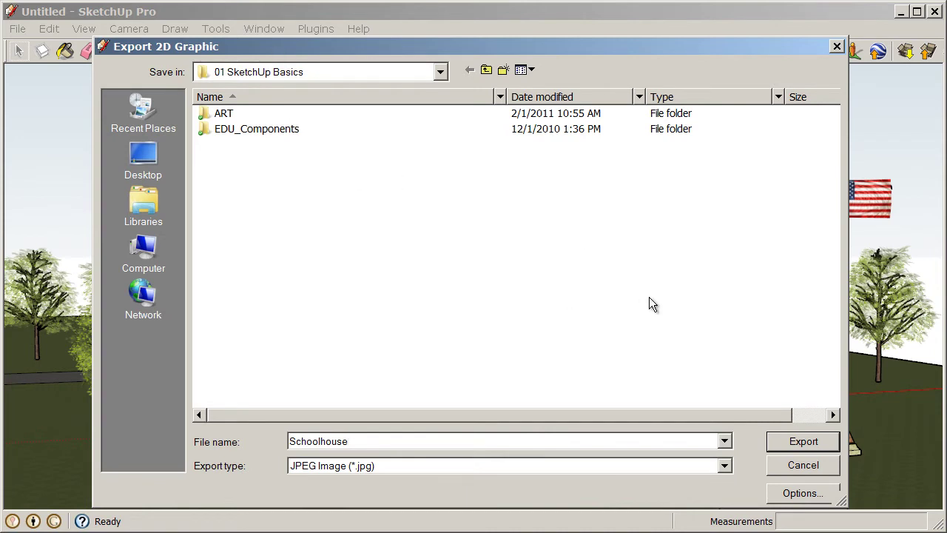
{"action": "left_click", "coordinate": [800, 493]}
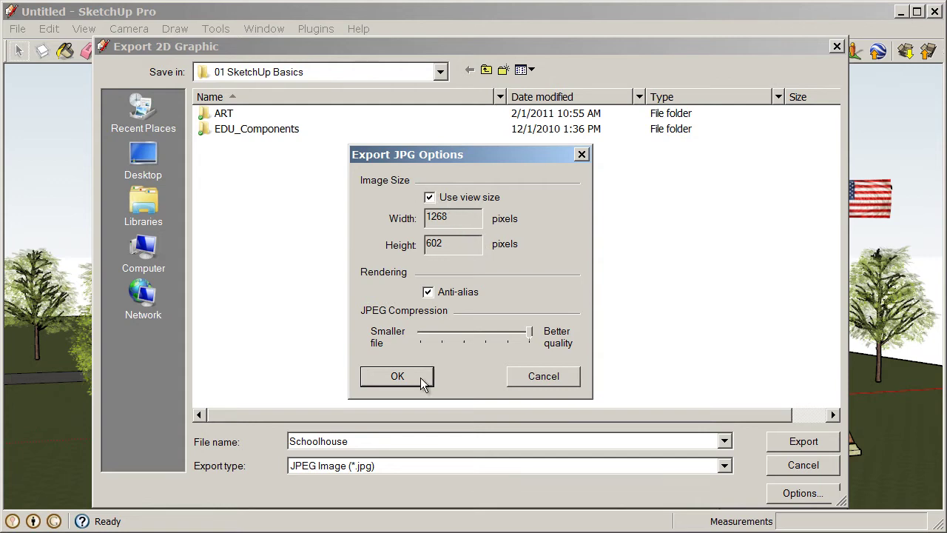
{"action": "left_click", "coordinate": [397, 376]}
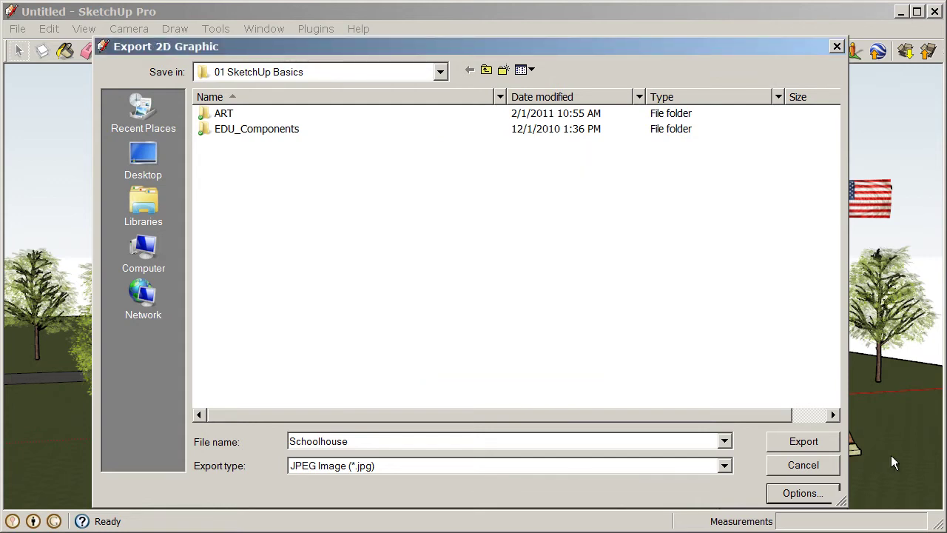
{"action": "left_click", "coordinate": [803, 442]}
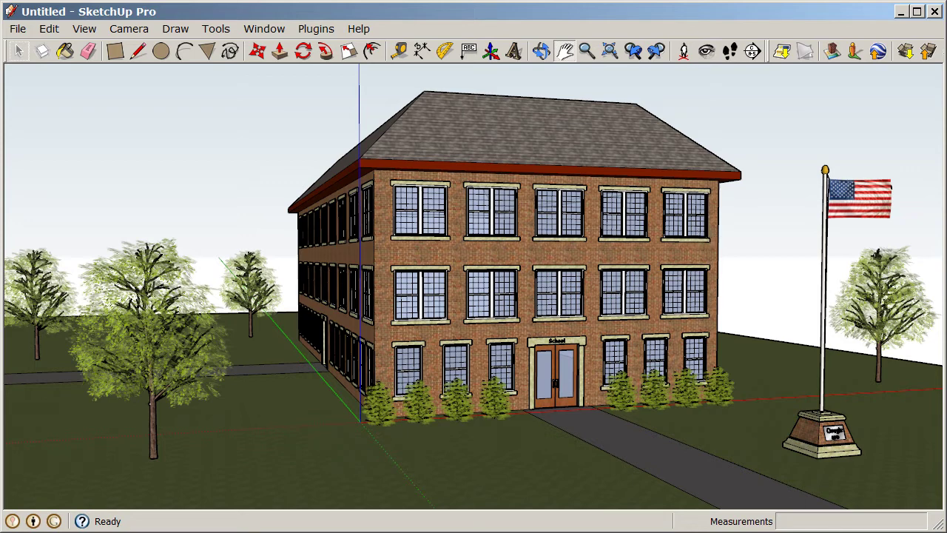
Step: Orbit the school slightly, then open the Scenes panel and move and shrink it clear of the building
{"action": "key", "text": "o"}
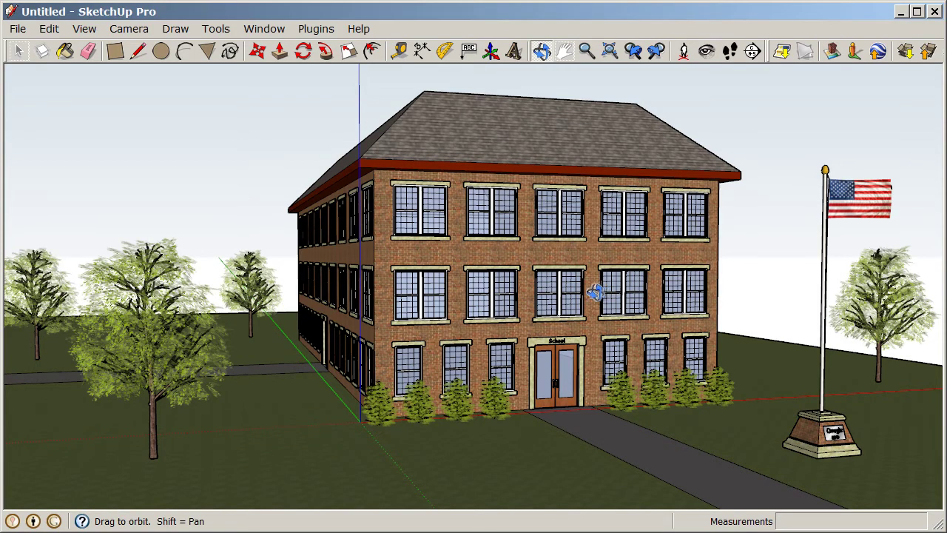
{"action": "mouse_move", "coordinate": [599, 285]}
{"action": "left_mouse_down"}
{"action": "mouse_move", "coordinate": [585, 287]}
{"action": "mouse_move", "coordinate": [606, 285]}
{"action": "left_mouse_up"}
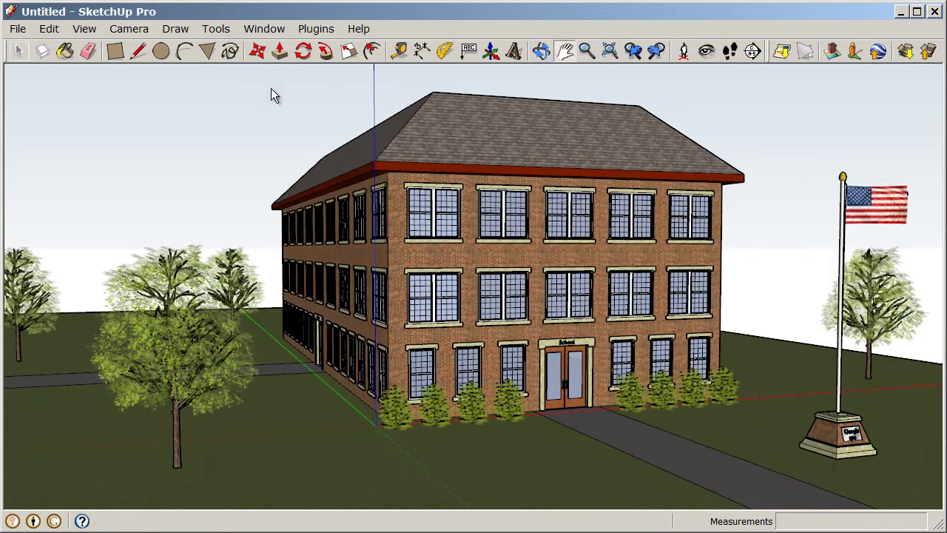
{"action": "left_click", "coordinate": [265, 30]}
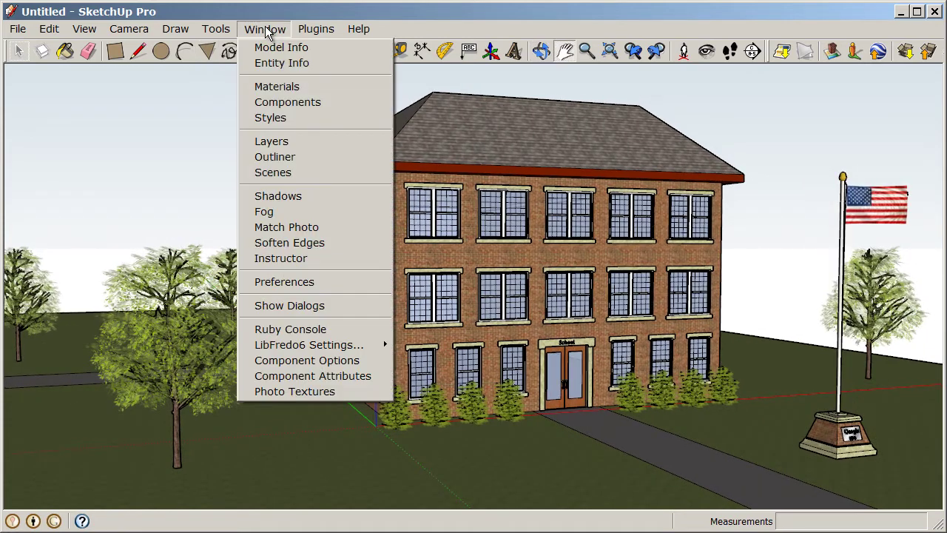
{"action": "left_click", "coordinate": [316, 175]}
{"action": "left_click_drag", "start_coordinate": [162, 164], "coordinate": [204, 87]}
{"action": "left_click_drag", "start_coordinate": [354, 420], "coordinate": [288, 423]}
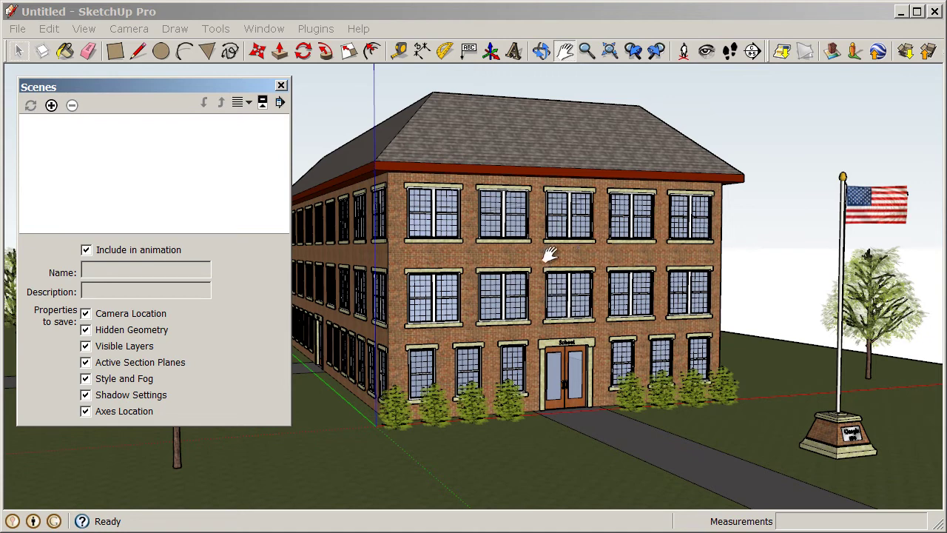
Step: Save the corner view as Scene 1 and the long front view as Scene 2
{"action": "left_click", "coordinate": [51, 105]}
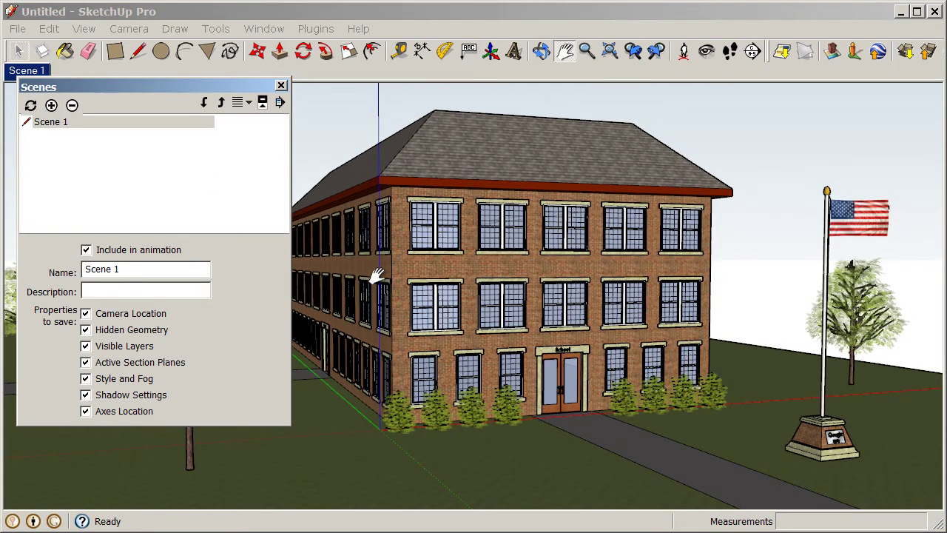
{"action": "middle_click_drag", "start_coordinate": [376, 274], "coordinate": [613, 294]}
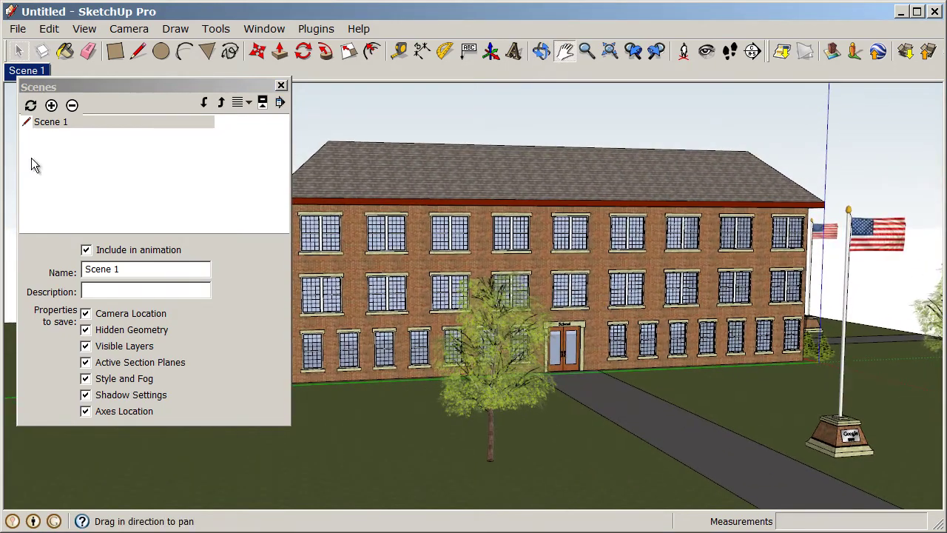
{"action": "left_click", "coordinate": [51, 106]}
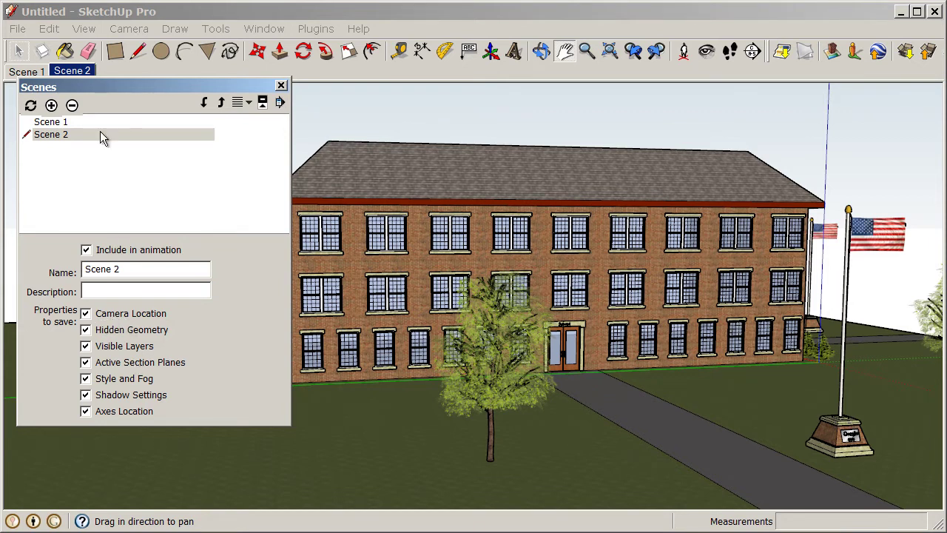
Step: Test the Scene 1 and Scene 2 tabs, ending on Scene 1
{"action": "left_click_drag", "start_coordinate": [95, 86], "coordinate": [94, 100]}
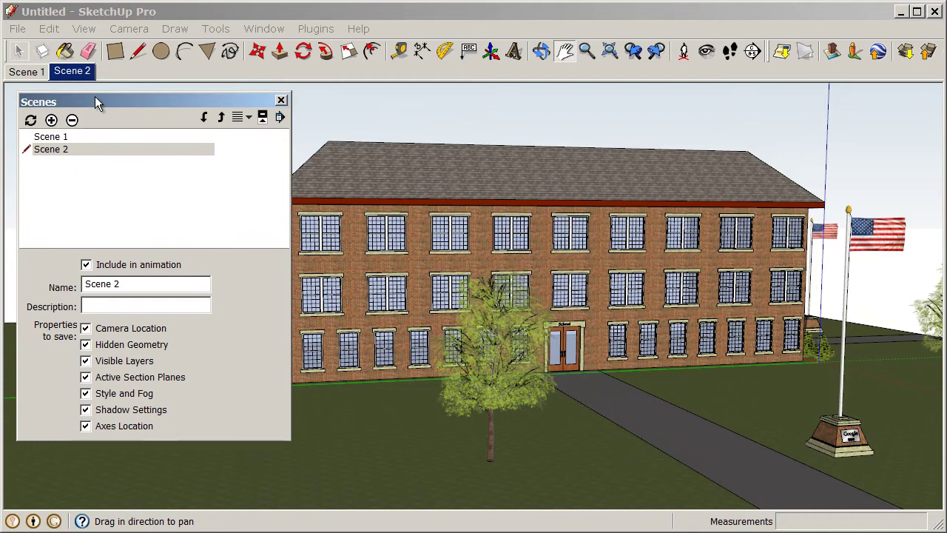
{"action": "left_click", "coordinate": [29, 72]}
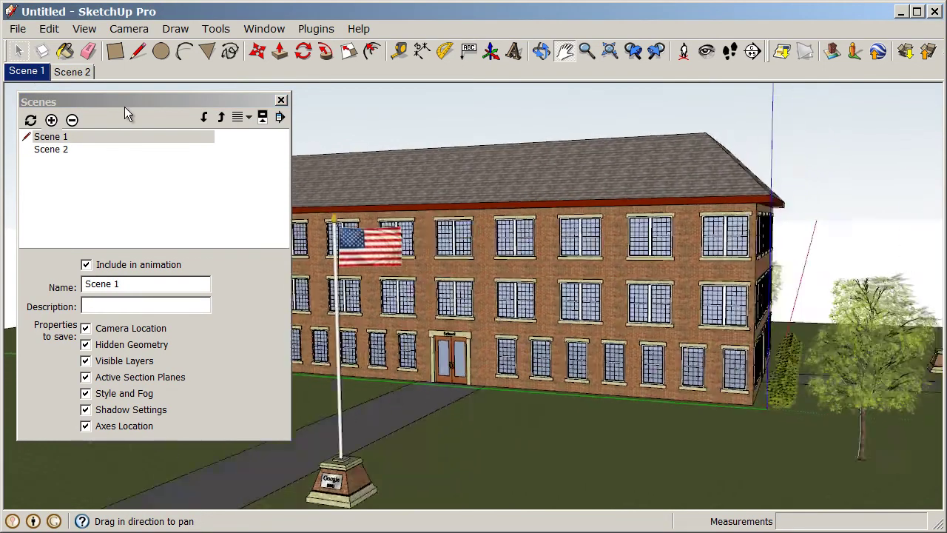
{"action": "left_click", "coordinate": [80, 74]}
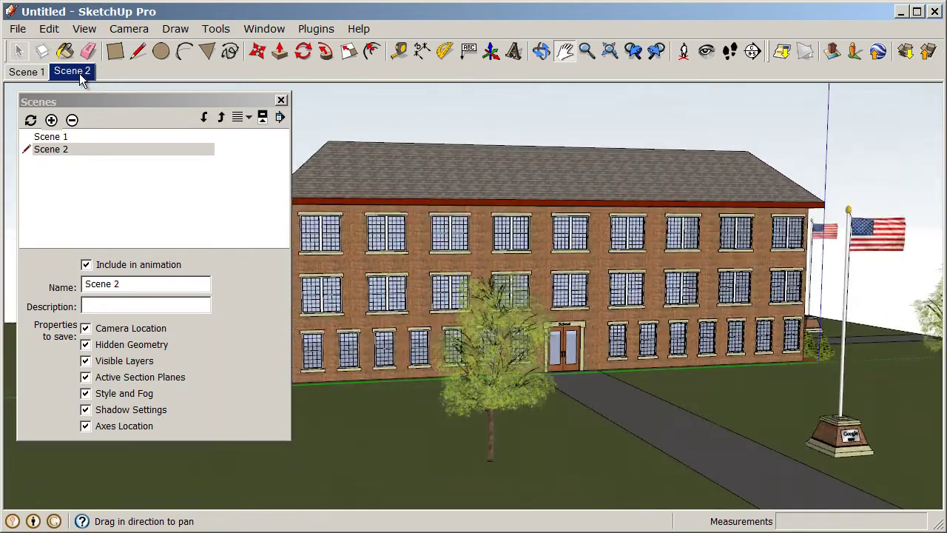
{"action": "left_click", "coordinate": [37, 76]}
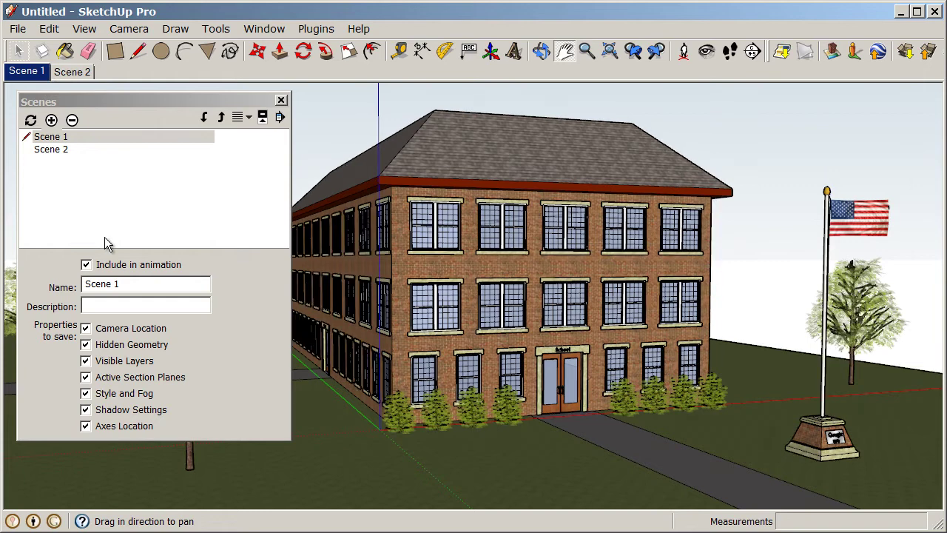
Step: Raise the Model Info animation scene transition from 1.5 to 4 seconds, then show Scene 2
{"action": "left_click", "coordinate": [272, 29]}
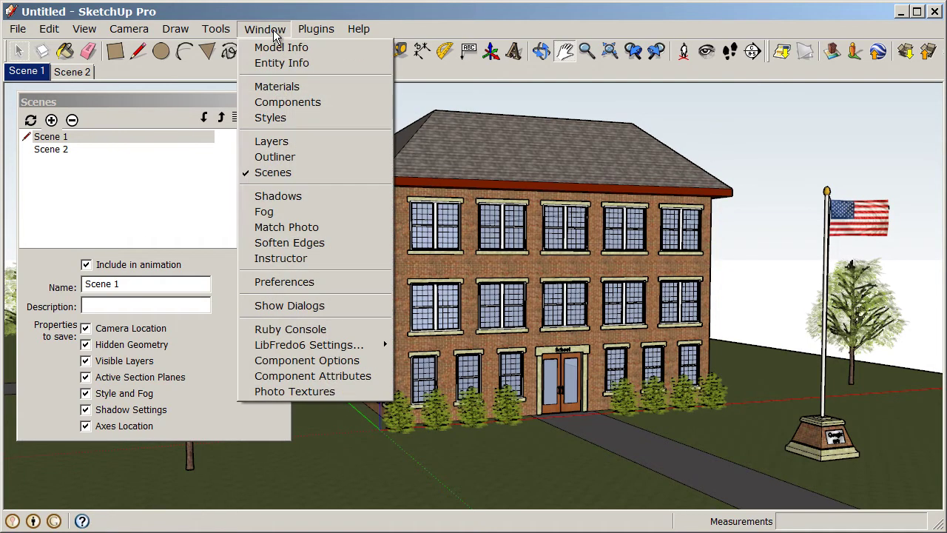
{"action": "left_click", "coordinate": [281, 48]}
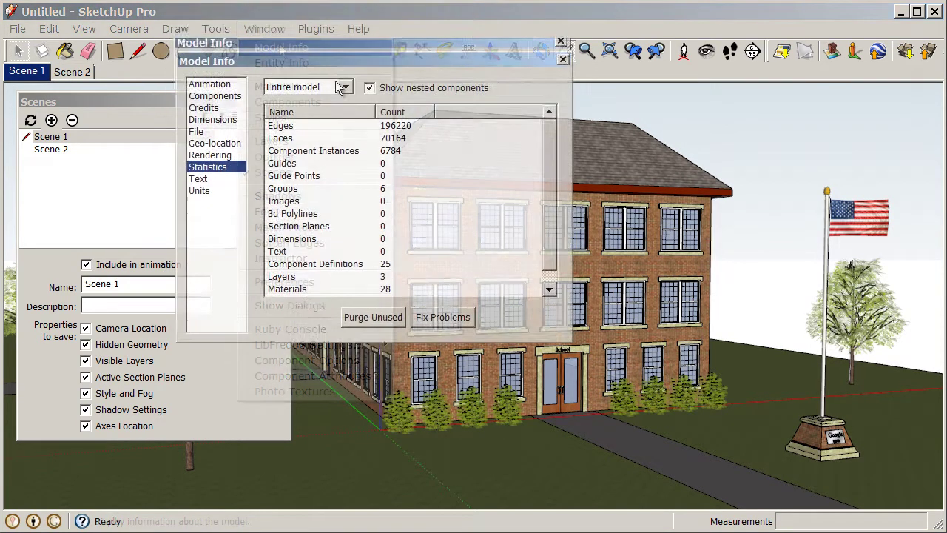
{"action": "left_click", "coordinate": [231, 125]}
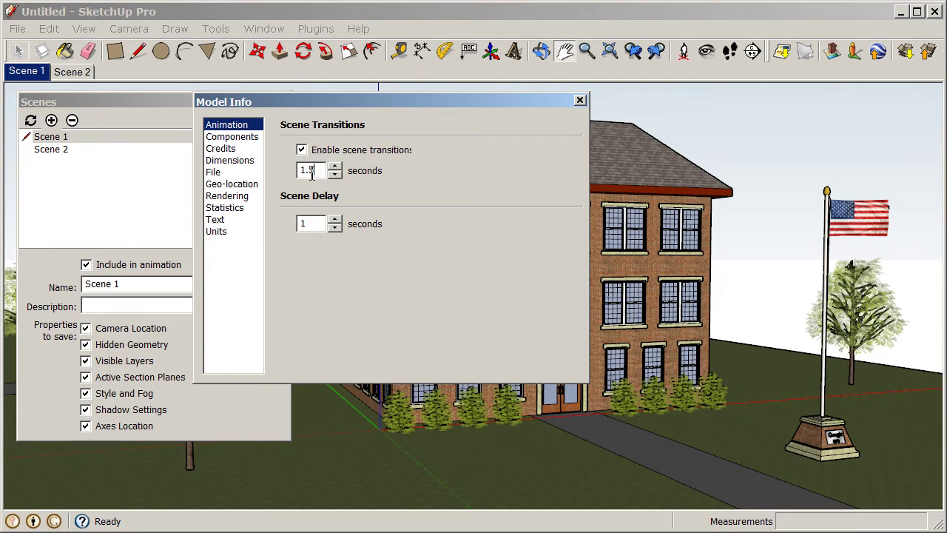
{"action": "left_click_drag", "start_coordinate": [313, 171], "coordinate": [296, 179]}
{"action": "left_click", "coordinate": [335, 168]}
{"action": "left_click", "coordinate": [336, 167]}
{"action": "left_click", "coordinate": [336, 167]}
{"action": "left_click", "coordinate": [580, 100]}
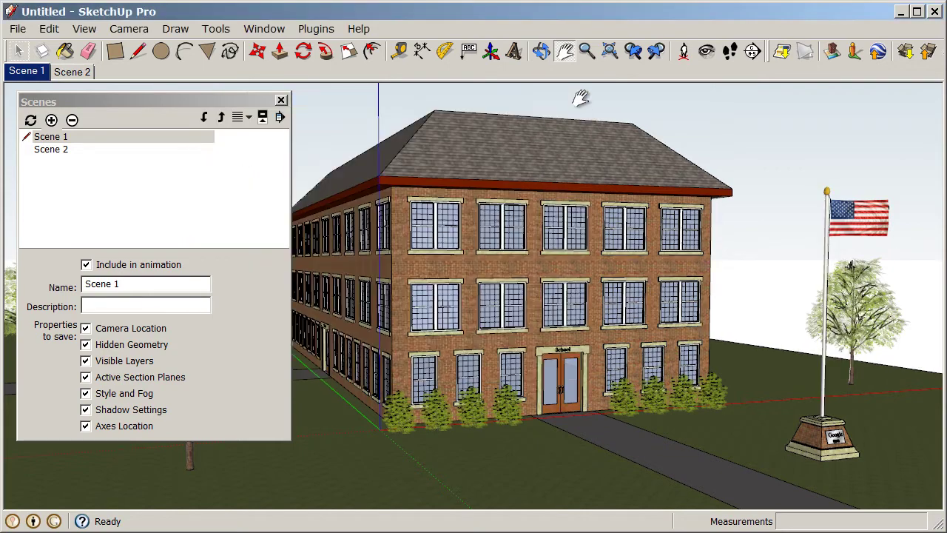
{"action": "left_click", "coordinate": [74, 77]}
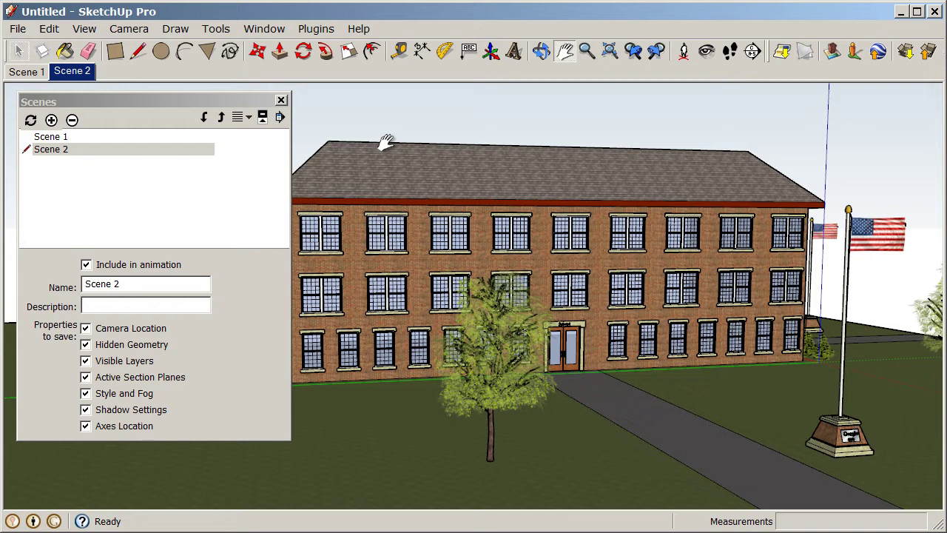
Step: Export the two-scene animation as the AVI file 'Schoolhouse' with default animation settings
{"action": "left_click", "coordinate": [17, 31]}
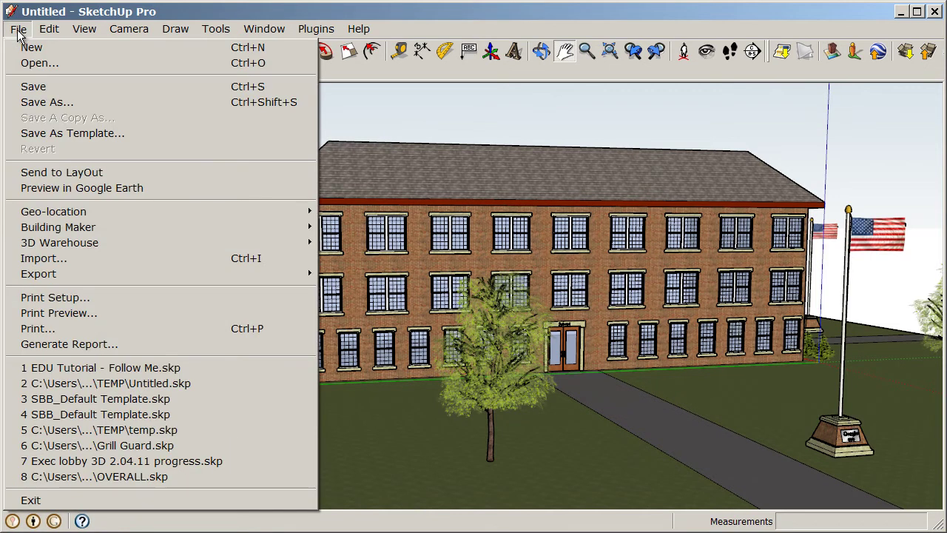
{"action": "mouse_move", "coordinate": [77, 276]}
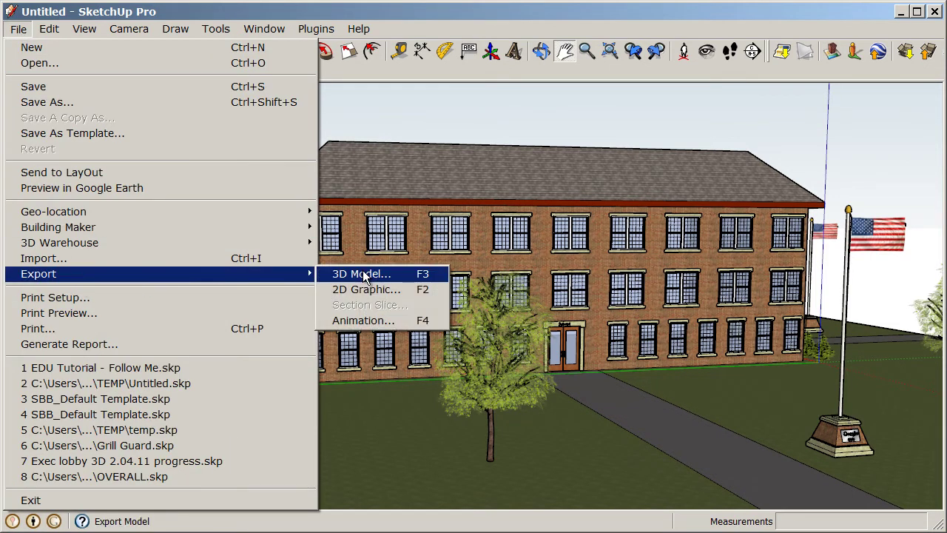
{"action": "left_click", "coordinate": [435, 323]}
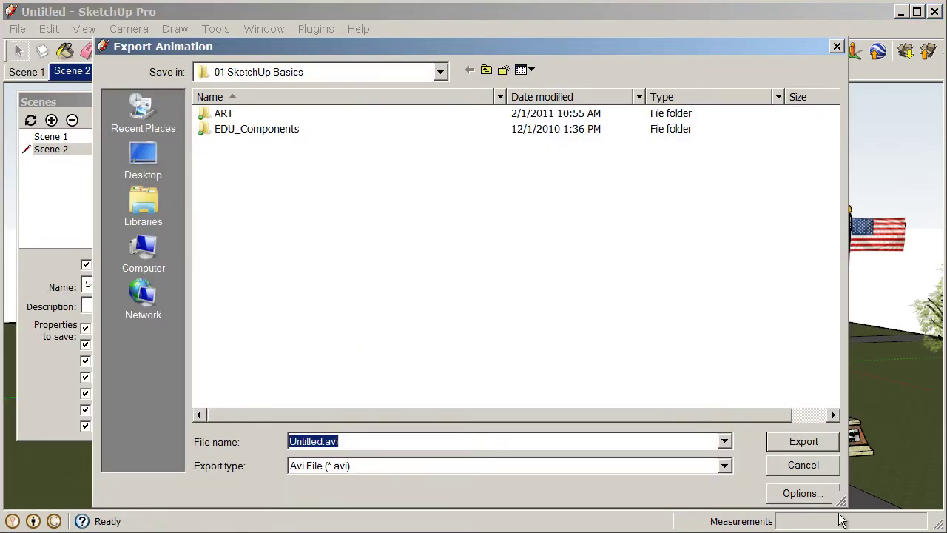
{"action": "left_click", "coordinate": [801, 494]}
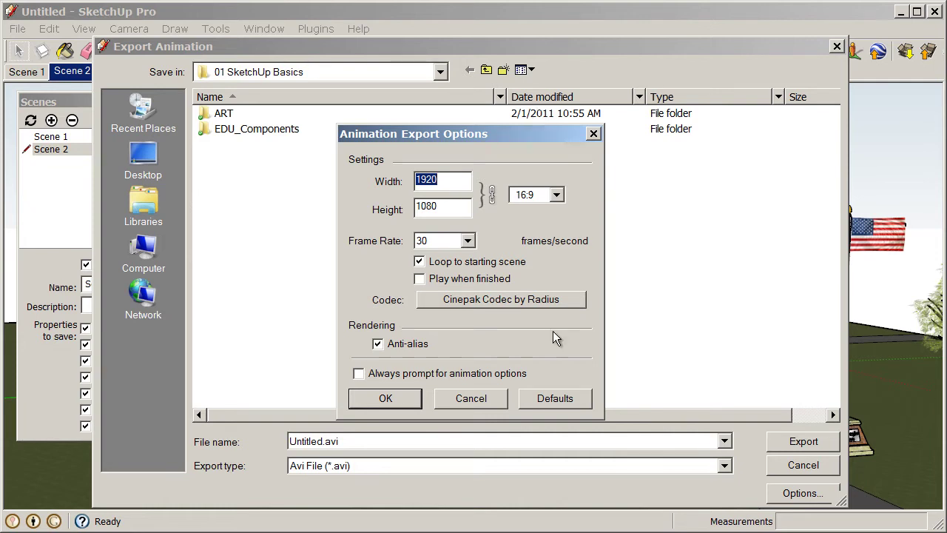
{"action": "left_click", "coordinate": [407, 399]}
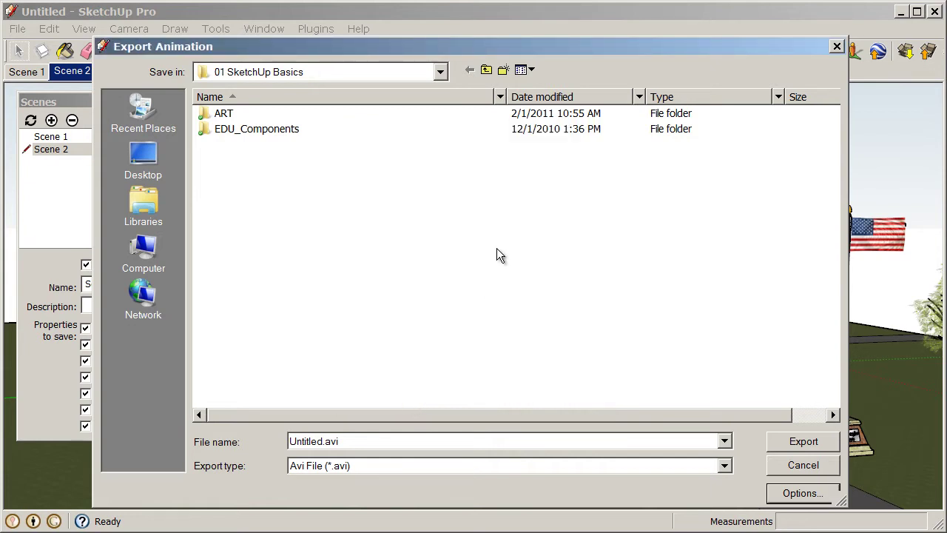
{"action": "double_click", "coordinate": [427, 441]}
{"action": "type", "text": "Sc"}
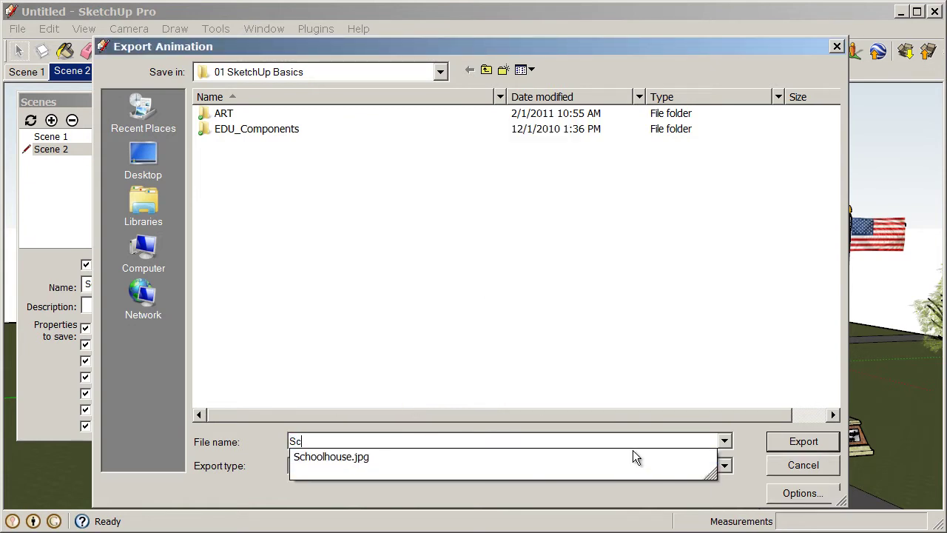
{"action": "type", "text": "hoolhouse"}
{"action": "left_click", "coordinate": [616, 346]}
{"action": "left_click", "coordinate": [477, 466]}
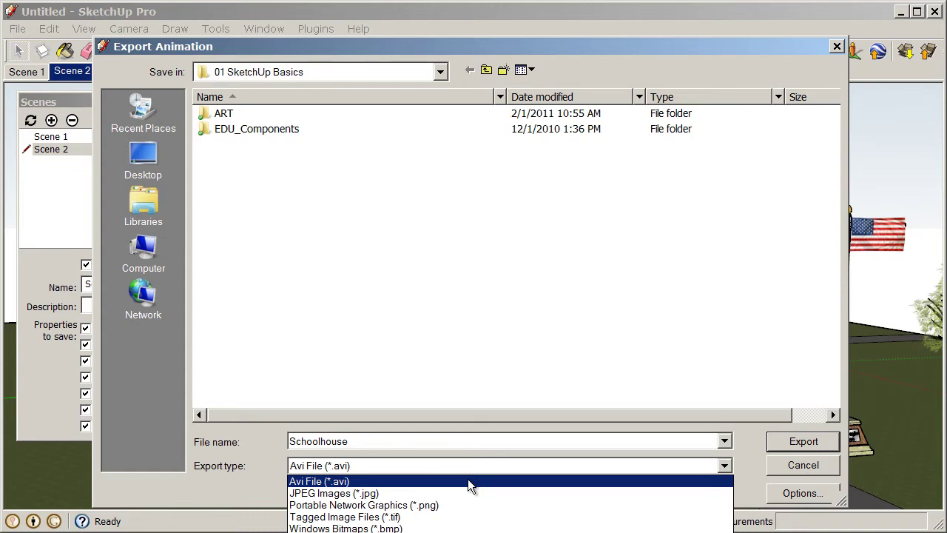
{"action": "left_click", "coordinate": [467, 480]}
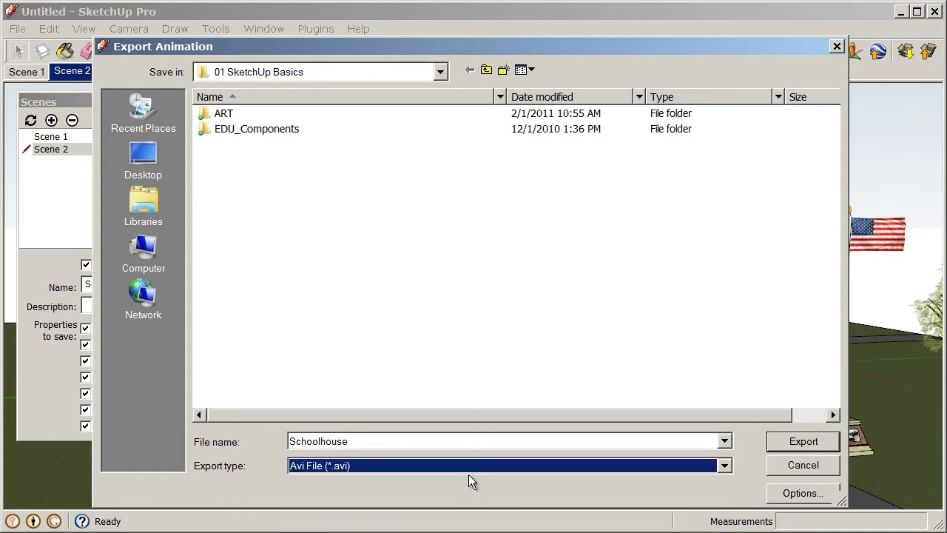
{"action": "left_click", "coordinate": [804, 444]}
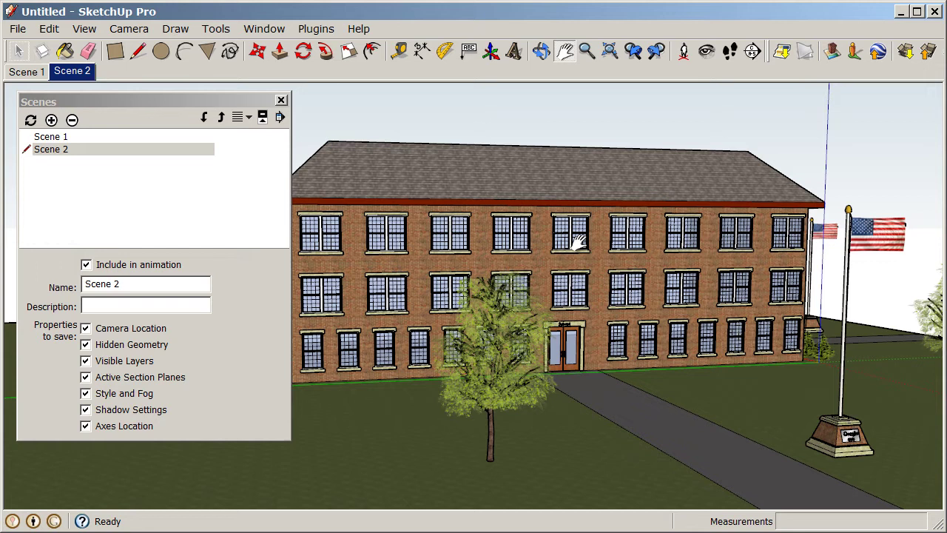
Step: Close the Scenes tray so the whole schoolhouse is visible
{"action": "left_click", "coordinate": [281, 100]}
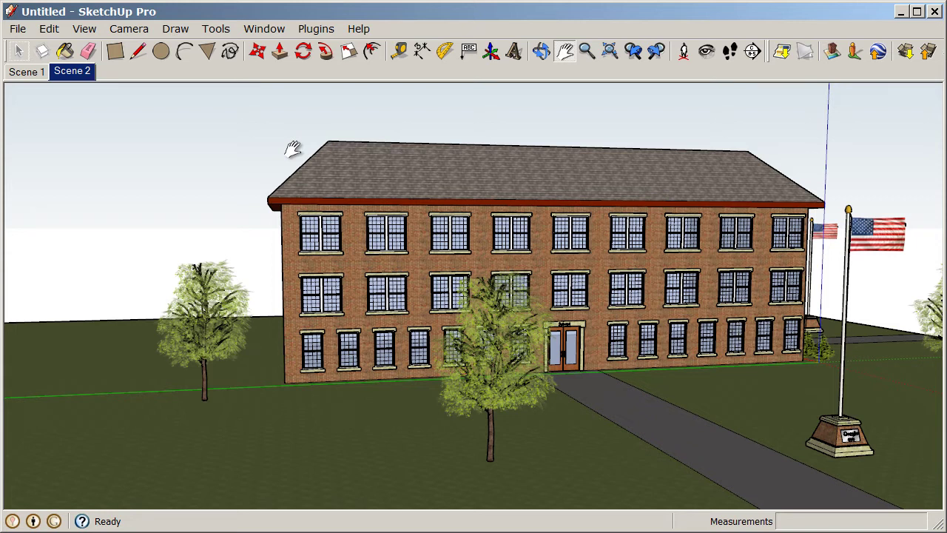
Step: Open the 3D Warehouse Share Model sign-in window
{"action": "left_click", "coordinate": [18, 30]}
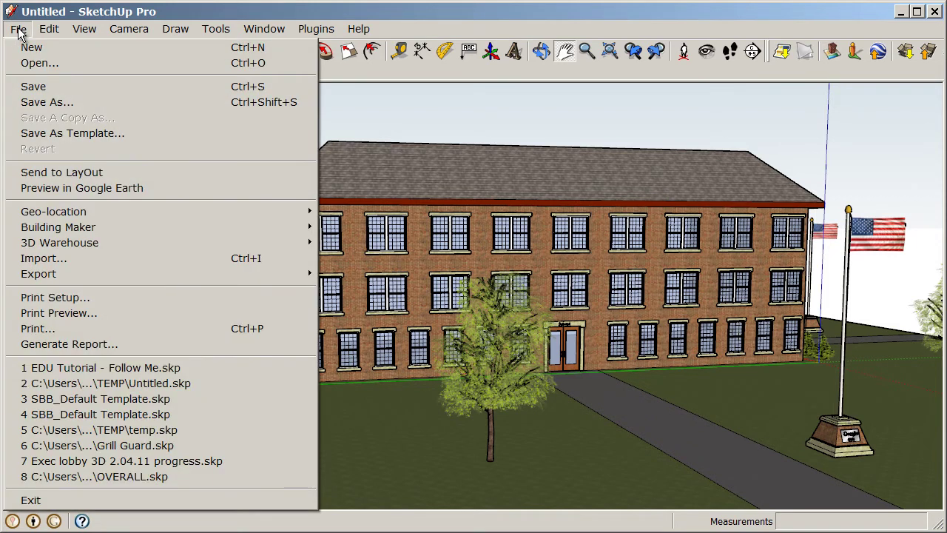
{"action": "mouse_move", "coordinate": [52, 244]}
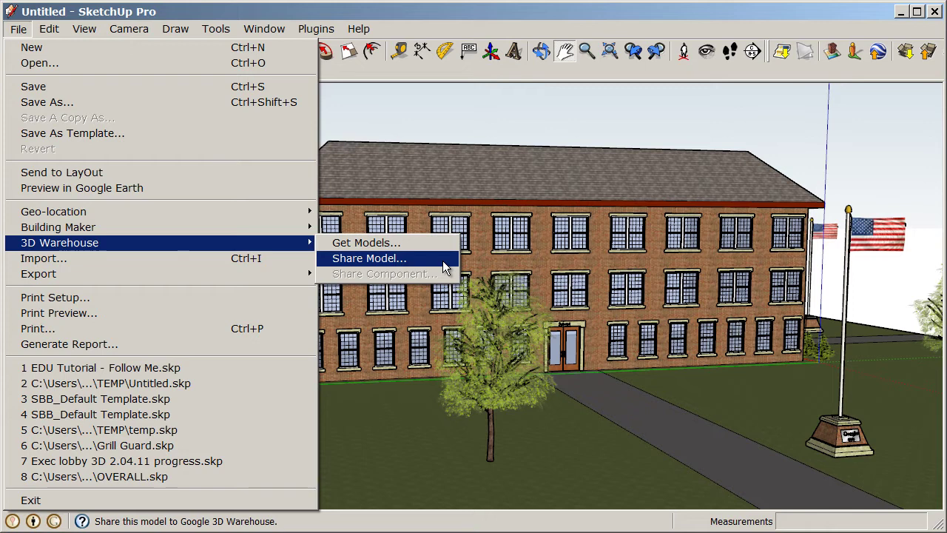
{"action": "left_click", "coordinate": [445, 264]}
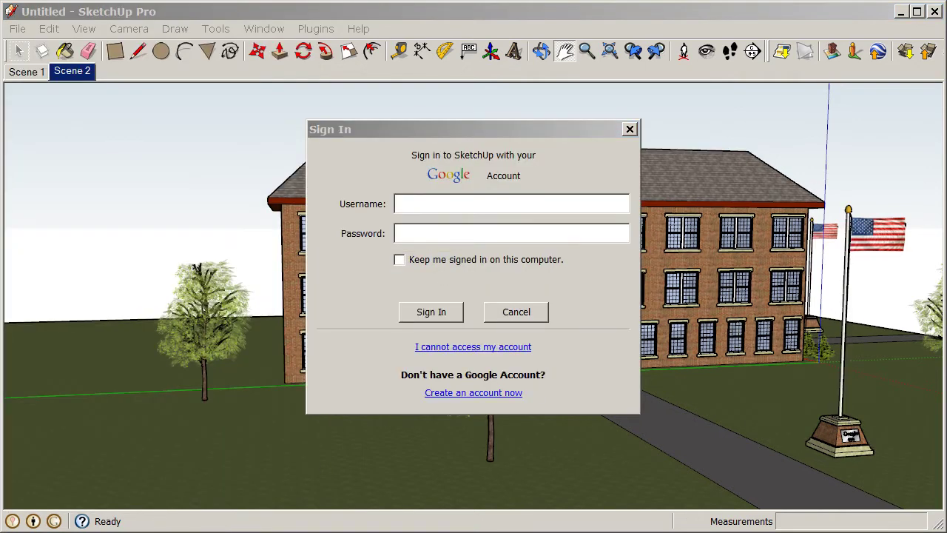
{"action": "left_click_drag", "start_coordinate": [465, 134], "coordinate": [476, 131]}
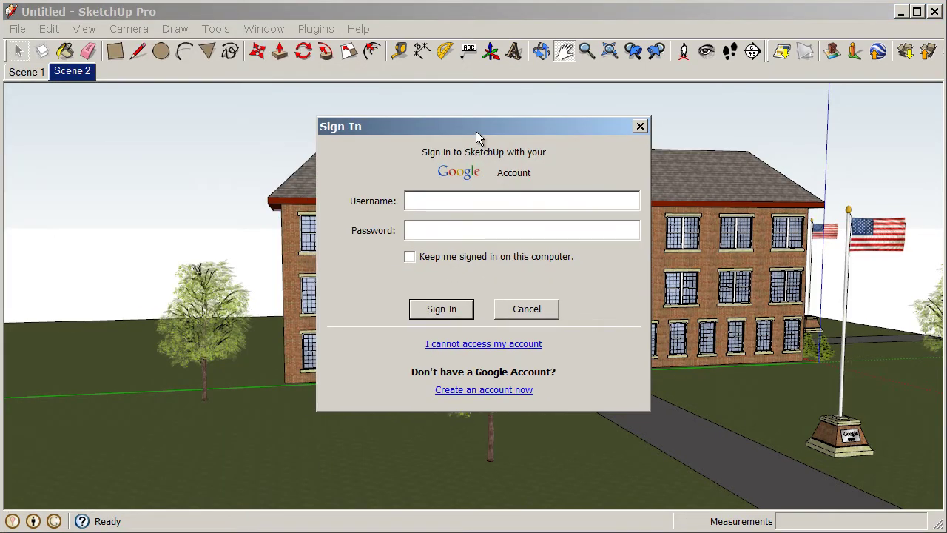
Step: Enter the Google account username and password and tick Keep me signed in
{"action": "left_click", "coordinate": [504, 200]}
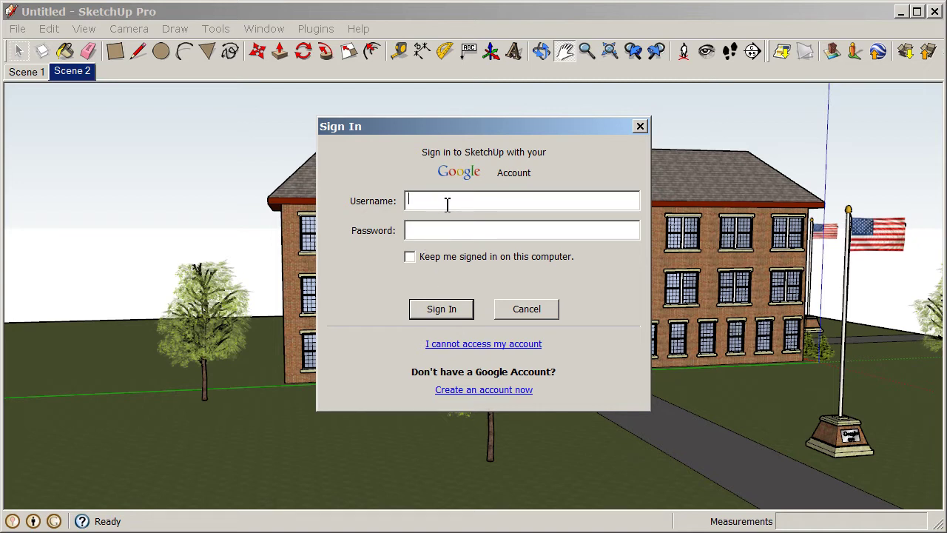
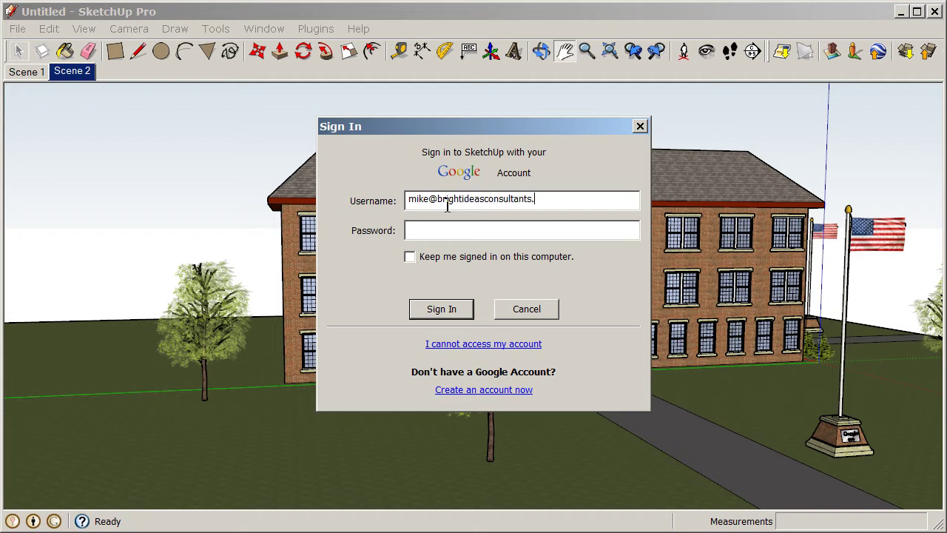
{"action": "key", "text": "Tab"}
{"action": "type", "text": "********"}
{"action": "left_click", "coordinate": [410, 257]}
Step: Sign in, then enter title 'Schoolhouse' and description 'My model of a schoolhouse for EDU_SketchUp Basics'
{"action": "left_click", "coordinate": [442, 310]}
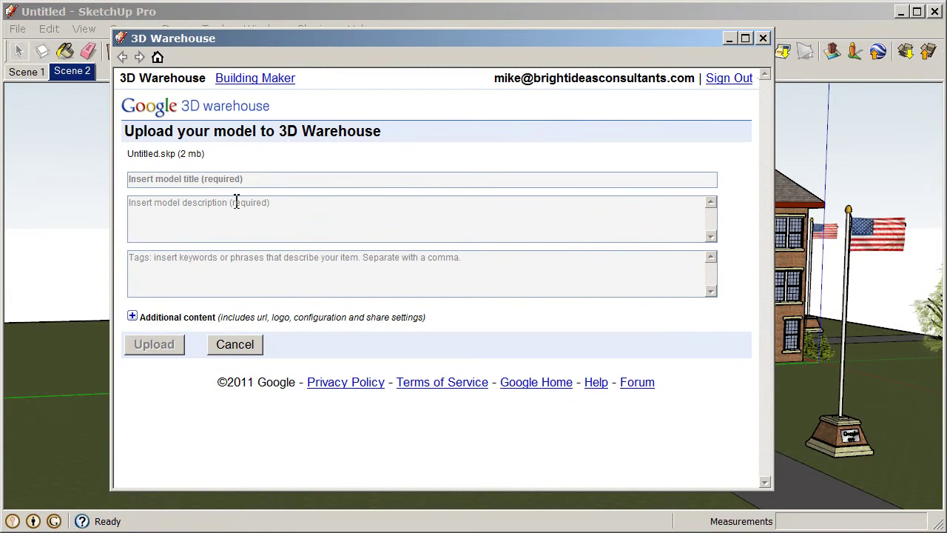
{"action": "left_click", "coordinate": [280, 180]}
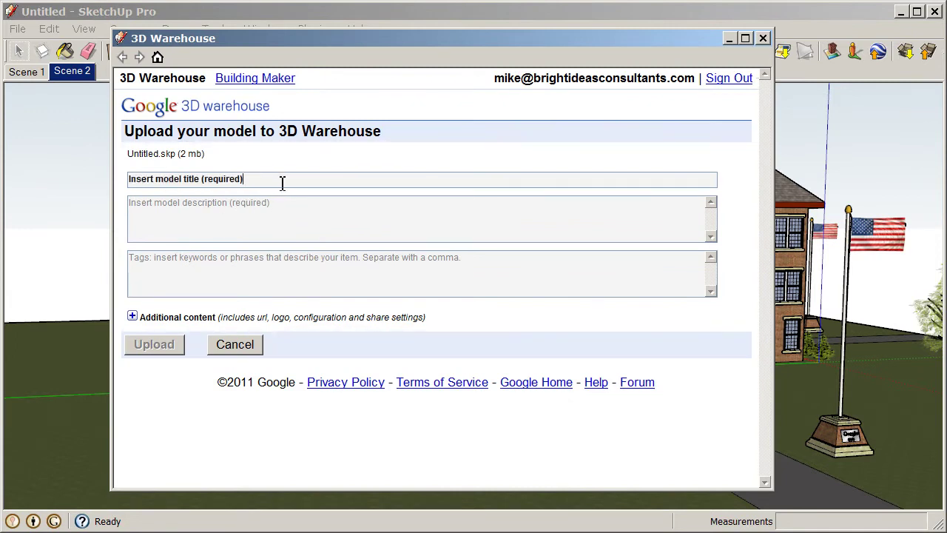
{"action": "type", "text": "Schoolhouse"}
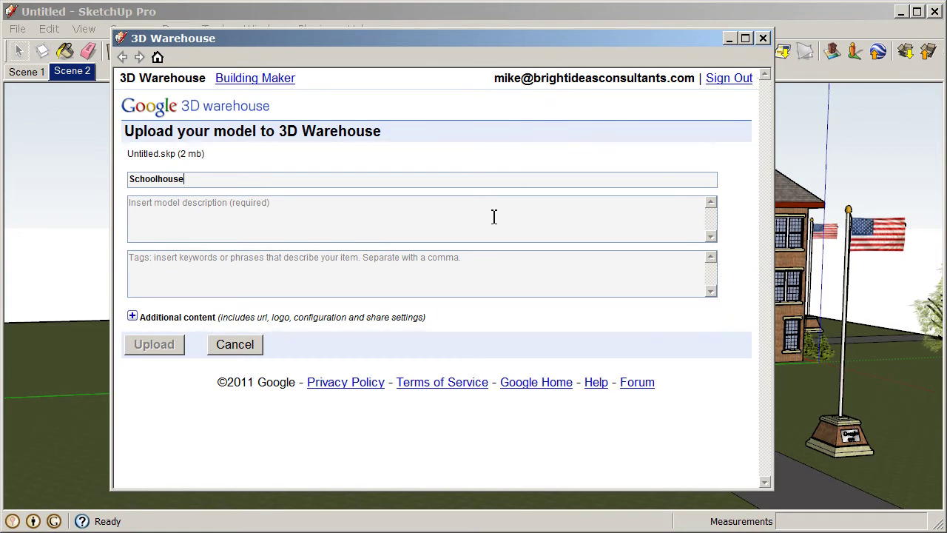
{"action": "left_click", "coordinate": [494, 216]}
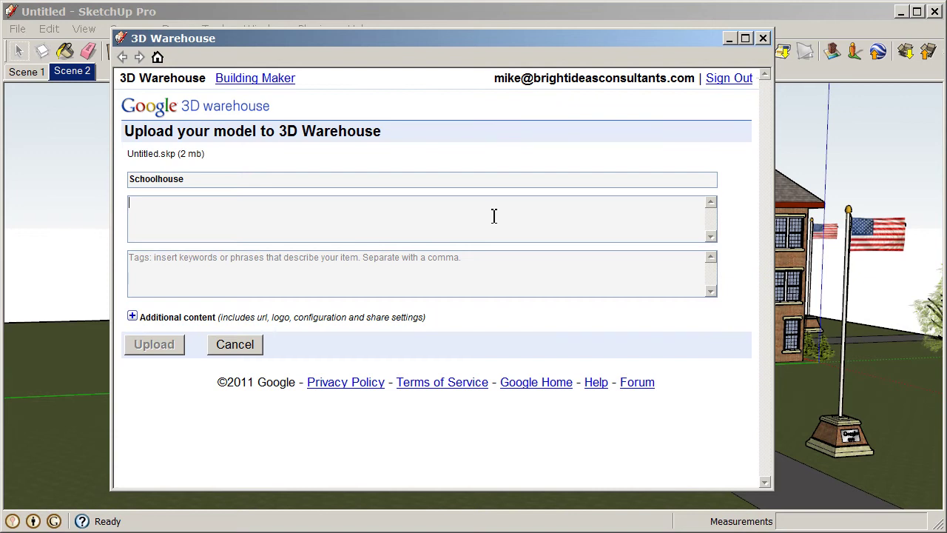
{"action": "type", "text": "My model of"}
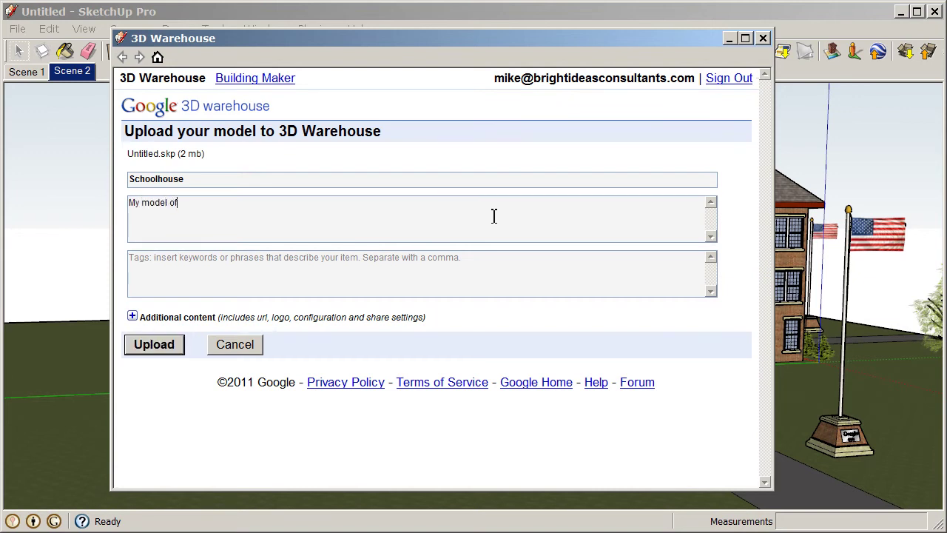
{"action": "type", "text": " a schoolhouse for EDU_Sk"}
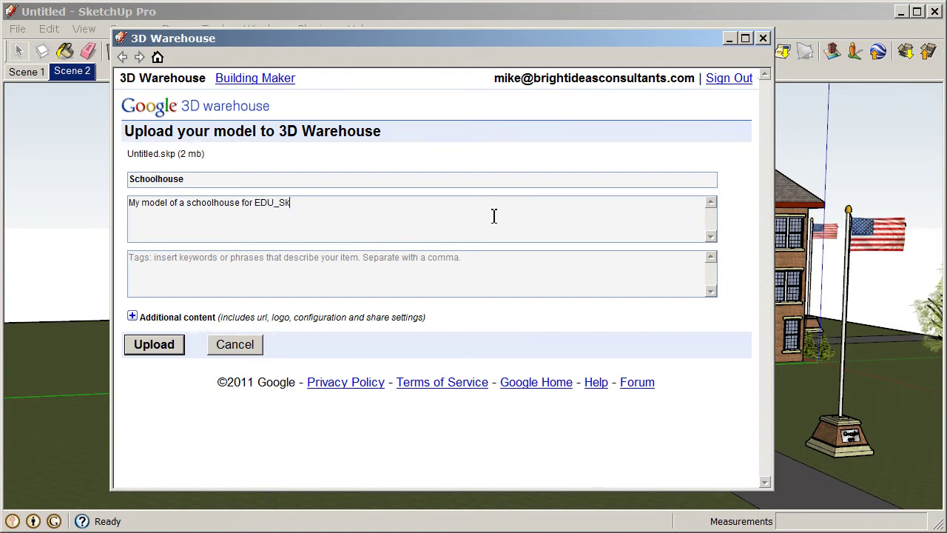
{"action": "type", "text": "etchUp Basics"}
Step: Add the tags 'Schoolhouse, school' and leave the additional-content website empty
{"action": "left_click", "coordinate": [250, 268]}
{"action": "type", "text": "Sc"}
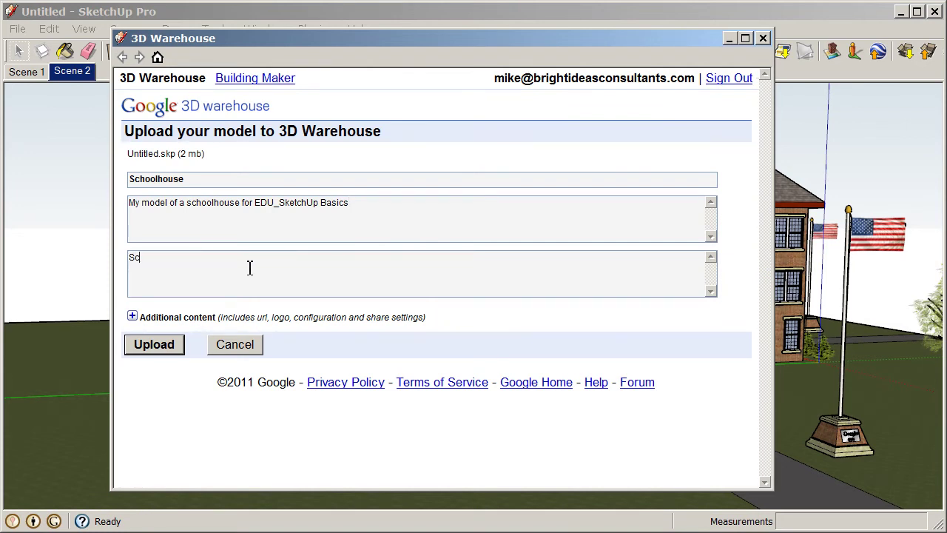
{"action": "type", "text": "hoolhouse, school,"}
{"action": "left_click", "coordinate": [132, 316]}
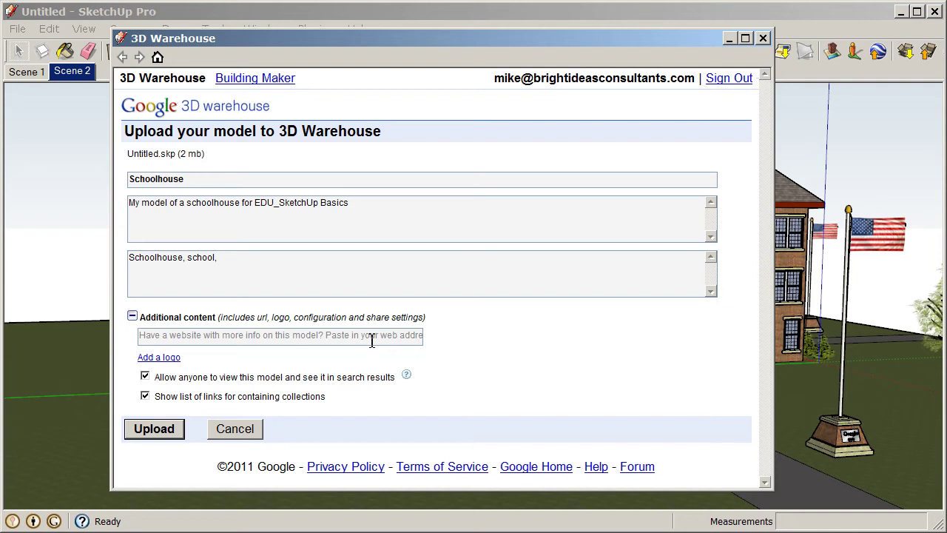
{"action": "left_click", "coordinate": [204, 337]}
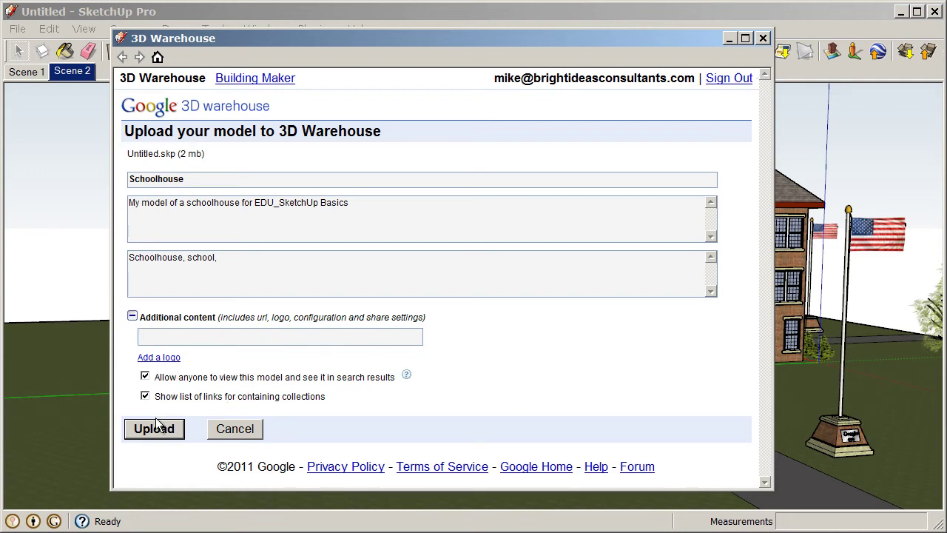
{"action": "left_click", "coordinate": [459, 346]}
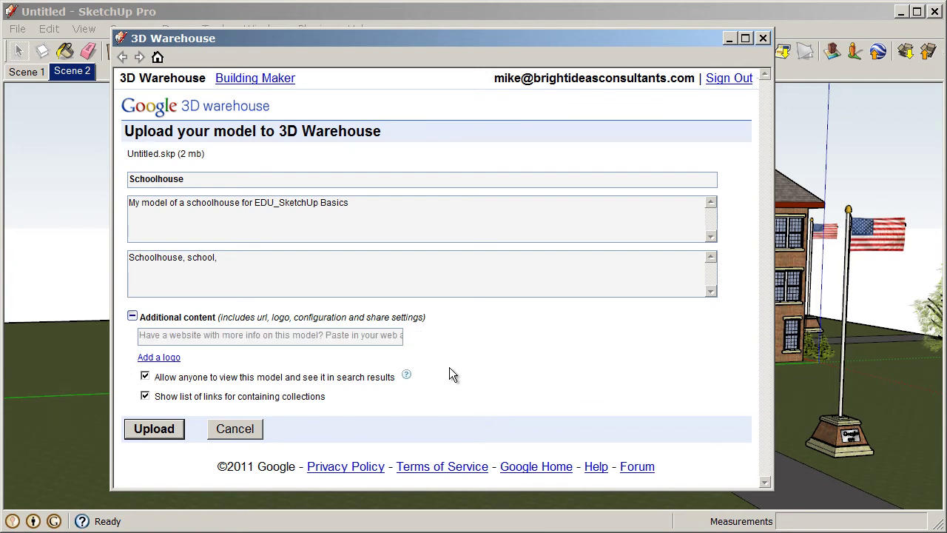
Step: Upload the model and highlight the success notice on its model page
{"action": "left_click", "coordinate": [157, 429]}
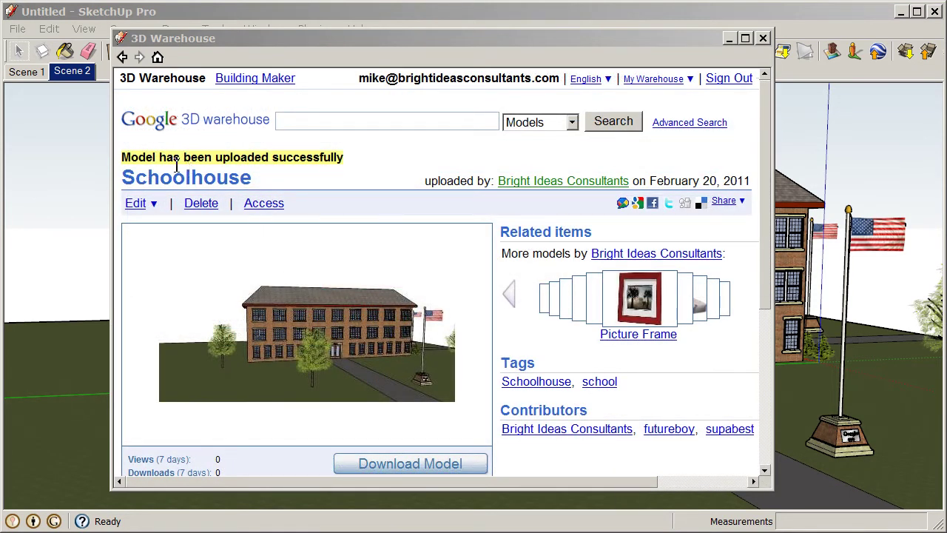
{"action": "left_click_drag", "start_coordinate": [161, 157], "coordinate": [310, 170]}
{"action": "left_click", "coordinate": [334, 176]}
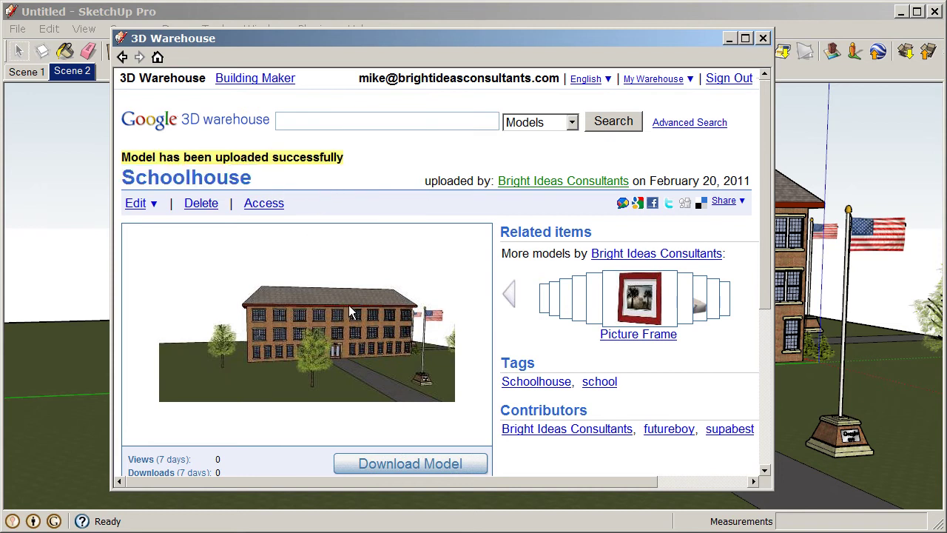
Step: Scroll through the Schoolhouse model page and view its Edit options
{"action": "left_click_drag", "start_coordinate": [765, 170], "coordinate": [762, 188]}
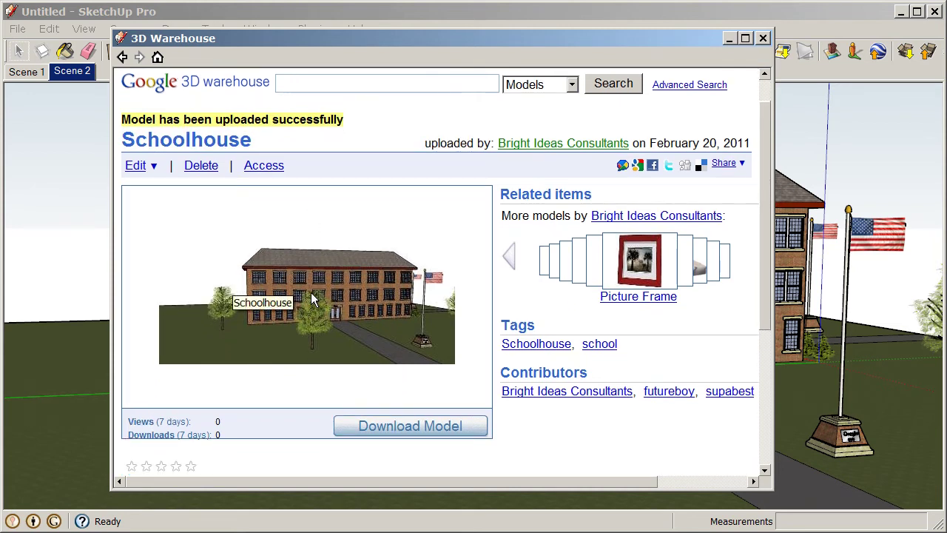
{"action": "scroll", "coordinate": [311, 293], "scroll_direction": "down", "scroll_amount": 1}
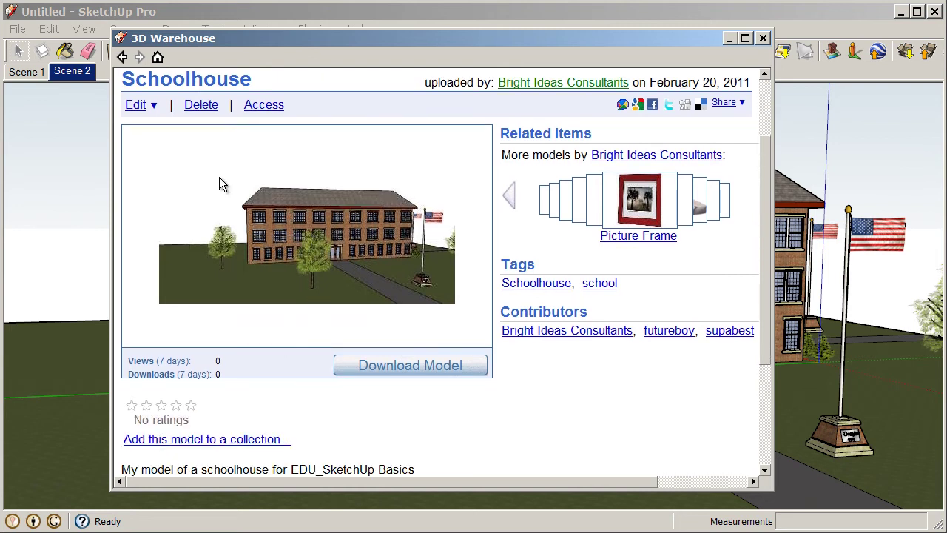
{"action": "left_click", "coordinate": [152, 109]}
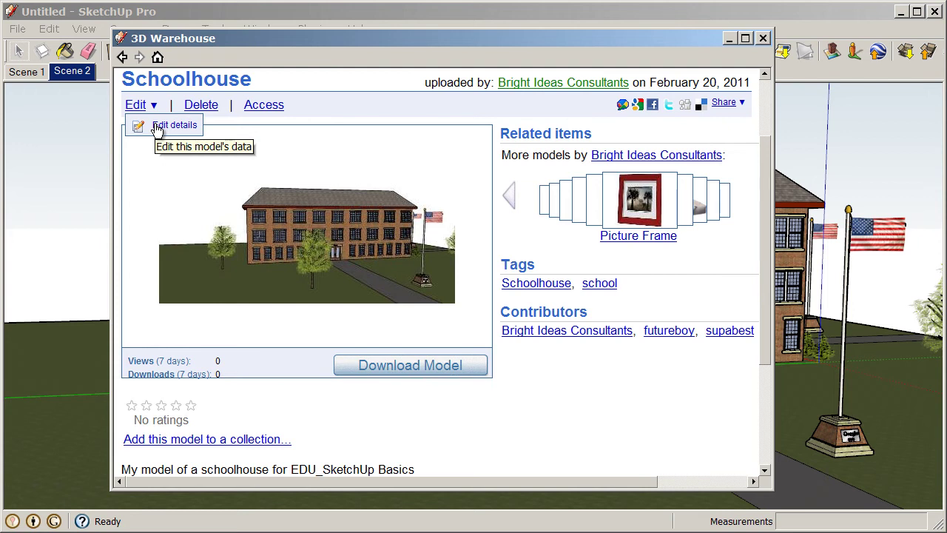
{"action": "scroll", "coordinate": [158, 129], "scroll_direction": "up", "scroll_amount": 1}
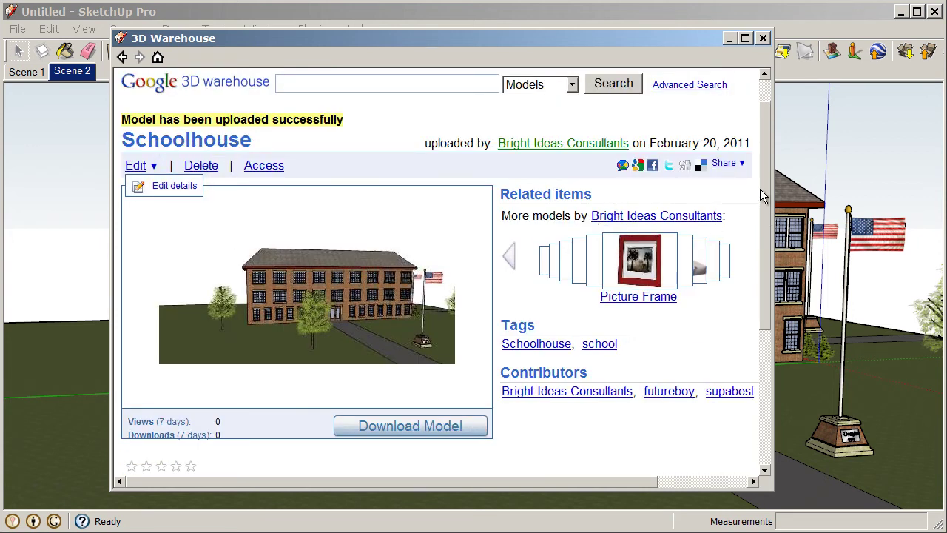
{"action": "scroll", "coordinate": [762, 188], "scroll_direction": "up", "scroll_amount": 1}
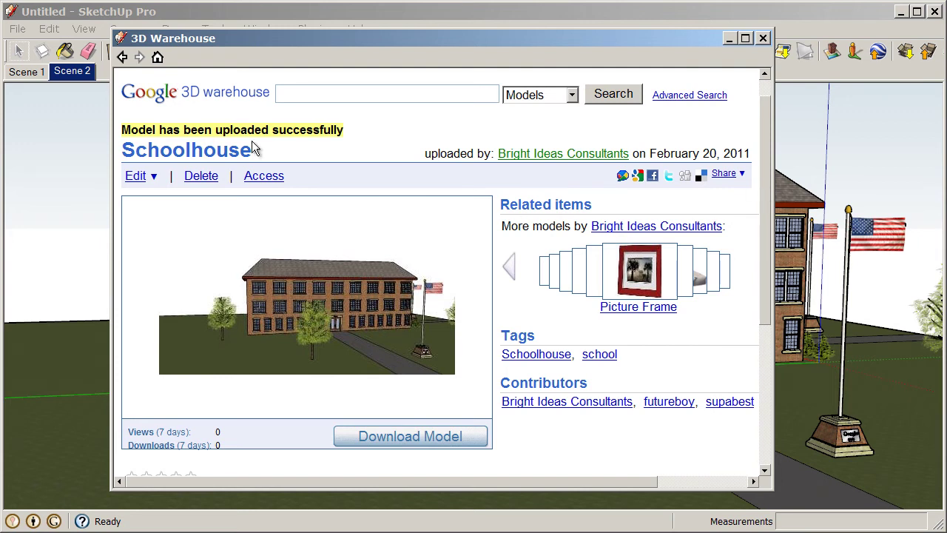
{"action": "scroll", "coordinate": [351, 164], "scroll_direction": "down", "scroll_amount": 2}
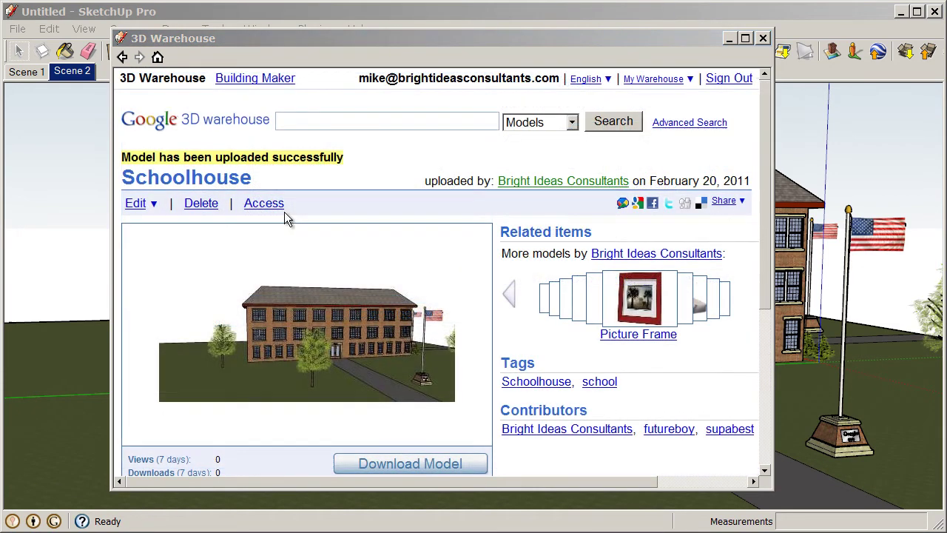
Step: In Access settings, toggle public editing on and back off, keeping the model view-only
{"action": "left_click", "coordinate": [266, 205]}
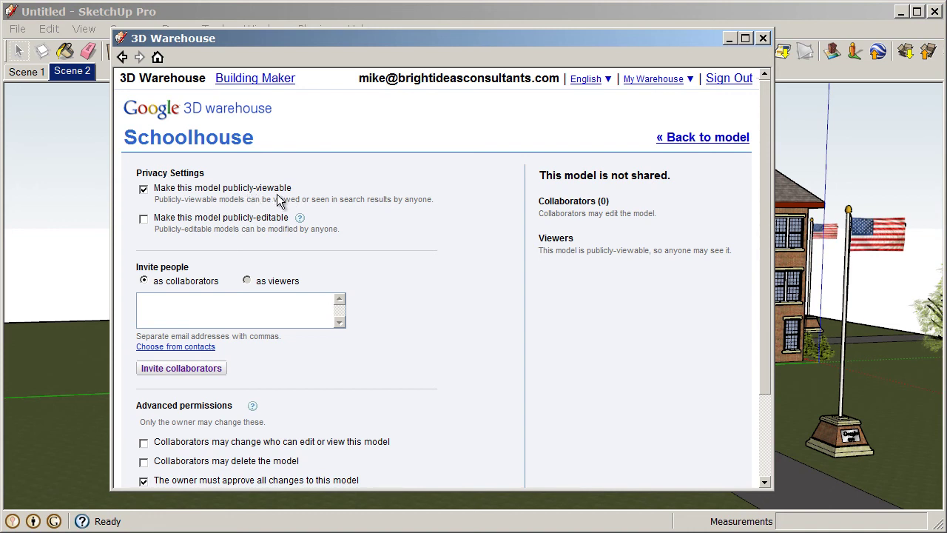
{"action": "left_click", "coordinate": [143, 218]}
{"action": "left_click", "coordinate": [145, 220]}
Step: Review the sharing permissions and return to the Schoolhouse model page
{"action": "scroll", "coordinate": [520, 280], "scroll_direction": "down", "scroll_amount": 1}
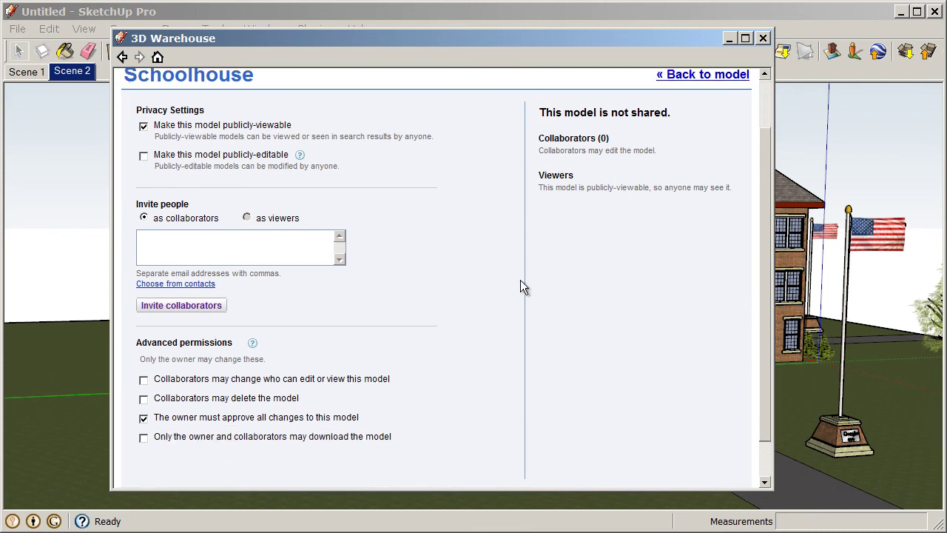
{"action": "left_click", "coordinate": [220, 249]}
{"action": "scroll", "coordinate": [257, 393], "scroll_direction": "down", "scroll_amount": 1}
{"action": "scroll", "coordinate": [273, 405], "scroll_direction": "up", "scroll_amount": 3}
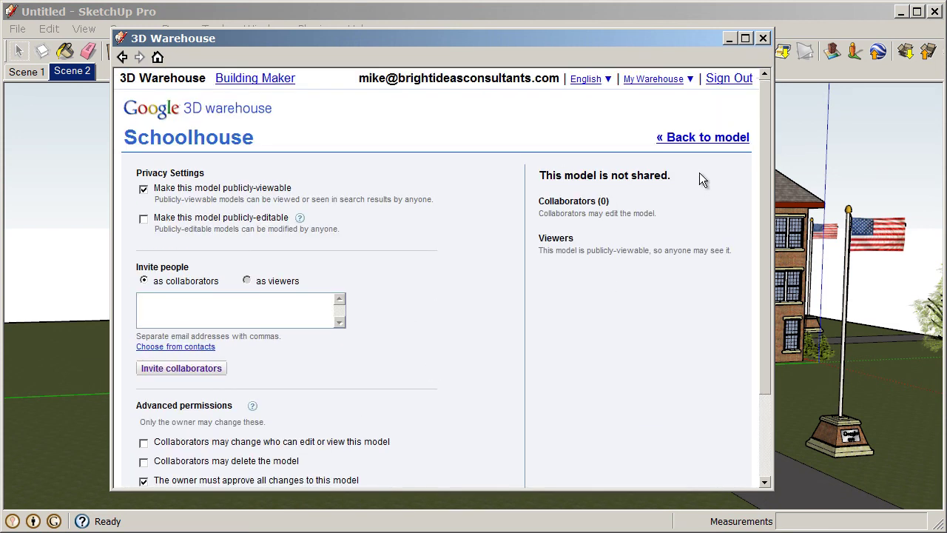
{"action": "left_click", "coordinate": [700, 144]}
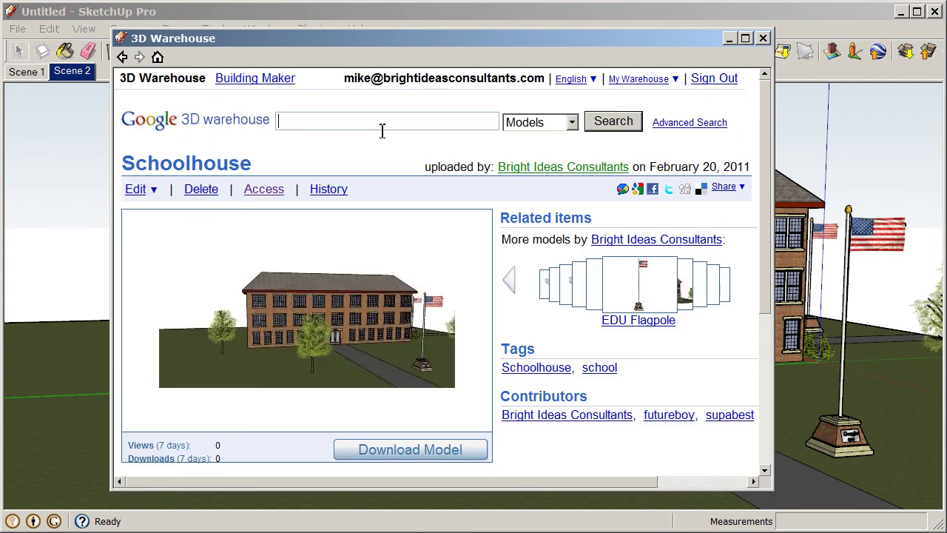